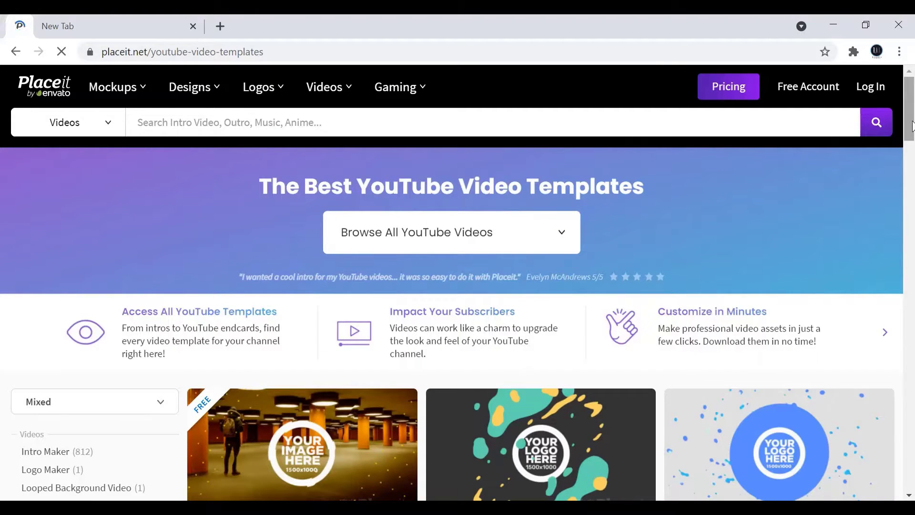
Filter the YouTube video templates to YouTube End Card and open the orange "Thanks for Watching" Loop Animation Video Maker template.
{"action": "left_click_drag", "start_coordinate": [911, 128], "coordinate": [911, 160]}
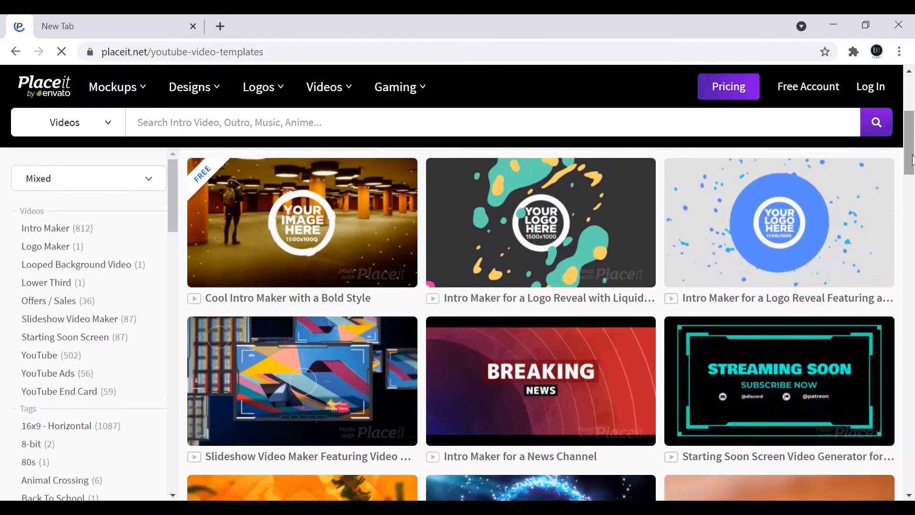
{"action": "left_click", "coordinate": [105, 395]}
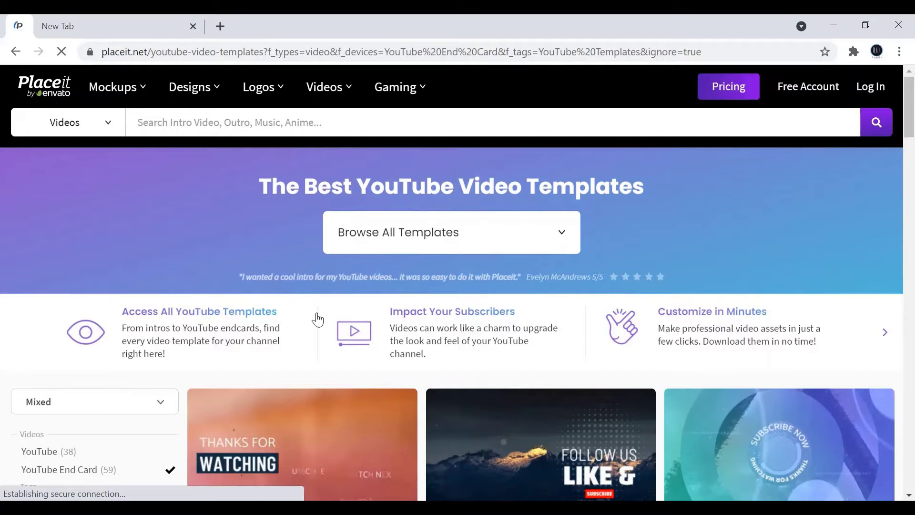
{"action": "scroll", "coordinate": [911, 101], "scroll_direction": "down", "scroll_amount": 2}
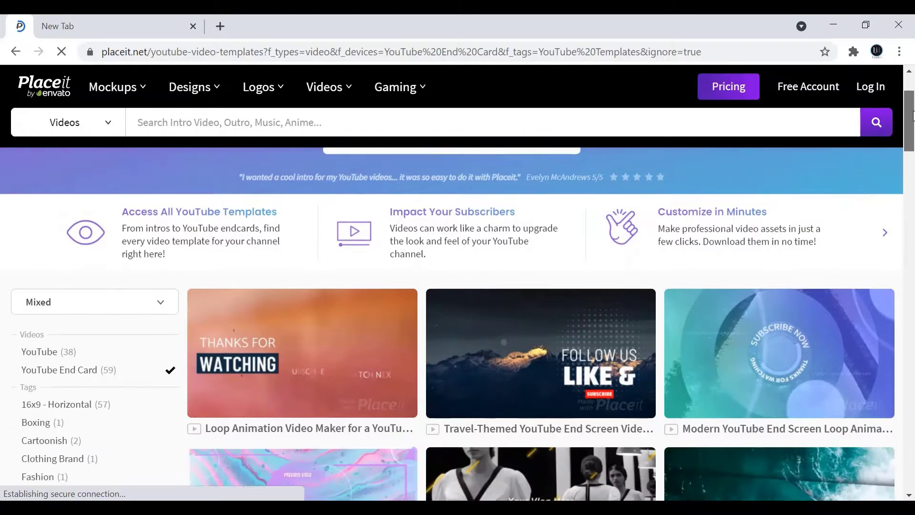
{"action": "scroll", "coordinate": [913, 125], "scroll_direction": "down", "scroll_amount": 1}
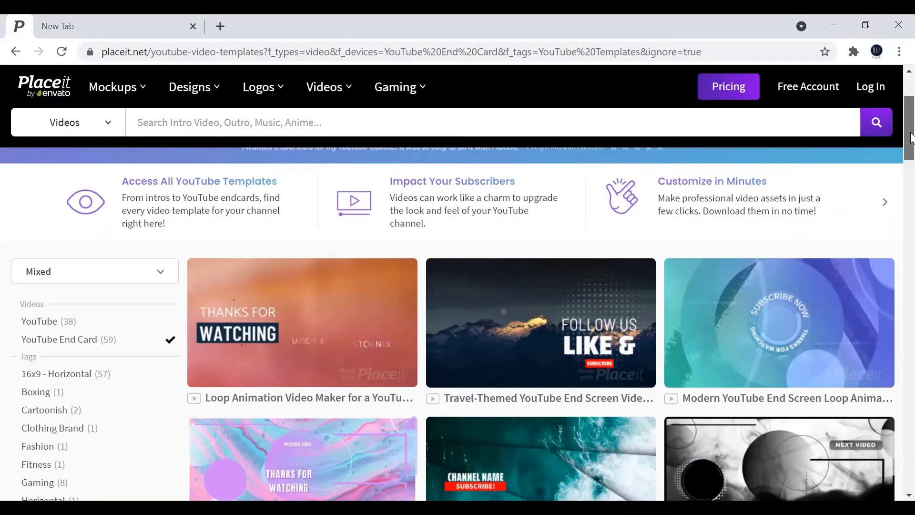
{"action": "mouse_move", "coordinate": [910, 138]}
{"action": "left_mouse_down"}
{"action": "mouse_move", "coordinate": [911, 223]}
{"action": "mouse_move", "coordinate": [911, 84]}
{"action": "mouse_move", "coordinate": [910, 150]}
{"action": "left_mouse_up"}
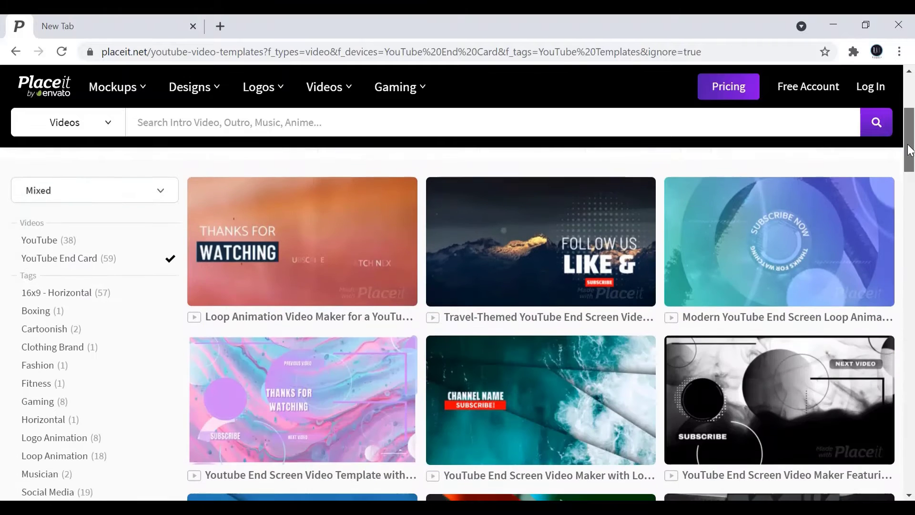
{"action": "left_click", "coordinate": [262, 269]}
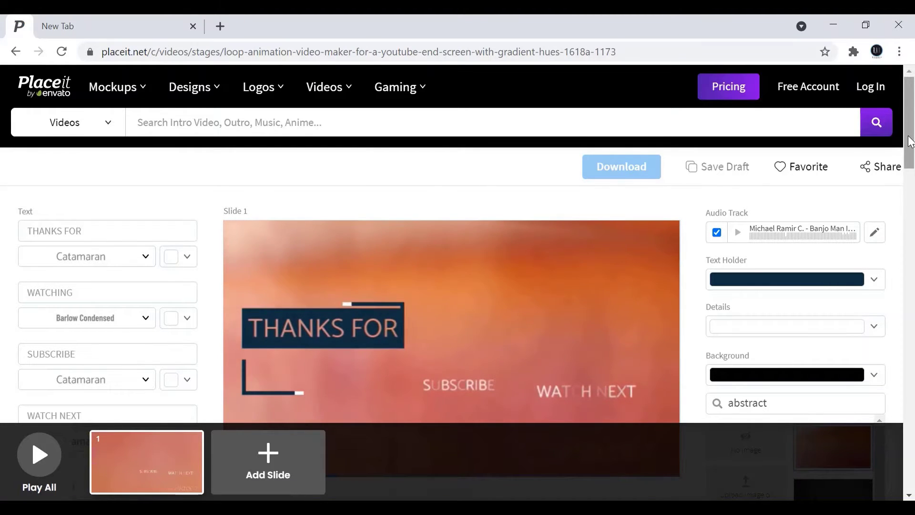
Turn off the audio track for the end screen template.
{"action": "scroll", "coordinate": [910, 142], "scroll_direction": "down", "scroll_amount": 3}
{"action": "scroll", "coordinate": [910, 142], "scroll_direction": "up", "scroll_amount": 1}
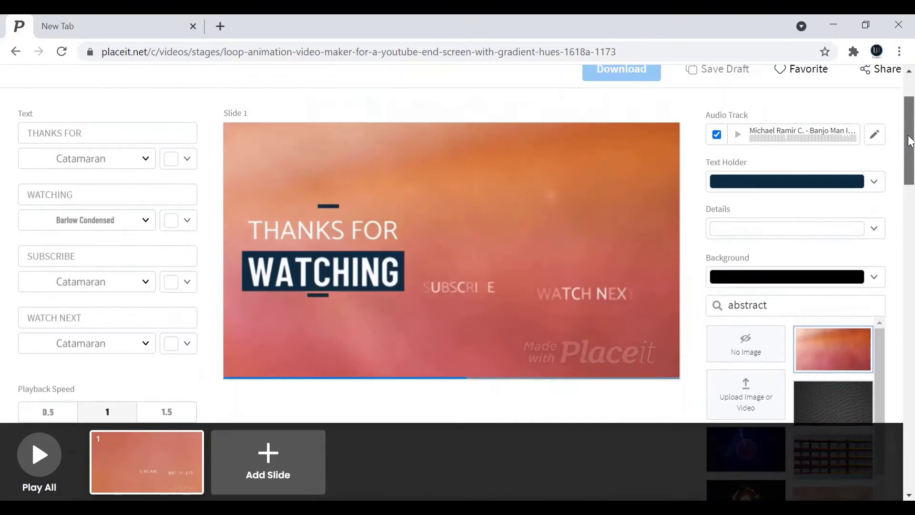
{"action": "scroll", "coordinate": [910, 142], "scroll_direction": "up", "scroll_amount": 1}
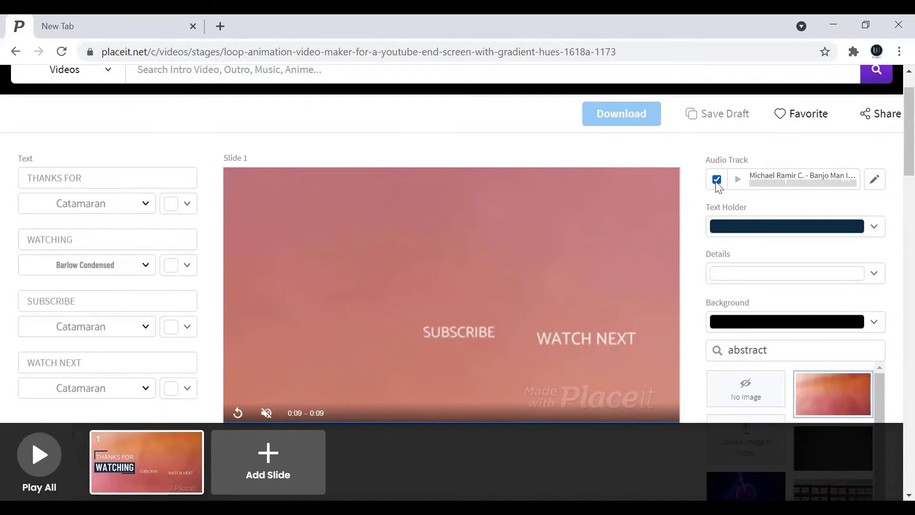
{"action": "left_click", "coordinate": [717, 182]}
Search the background images for "blue" and apply the blue city skyline image as the slide's background.
{"action": "scroll", "coordinate": [911, 184], "scroll_direction": "down", "scroll_amount": 3}
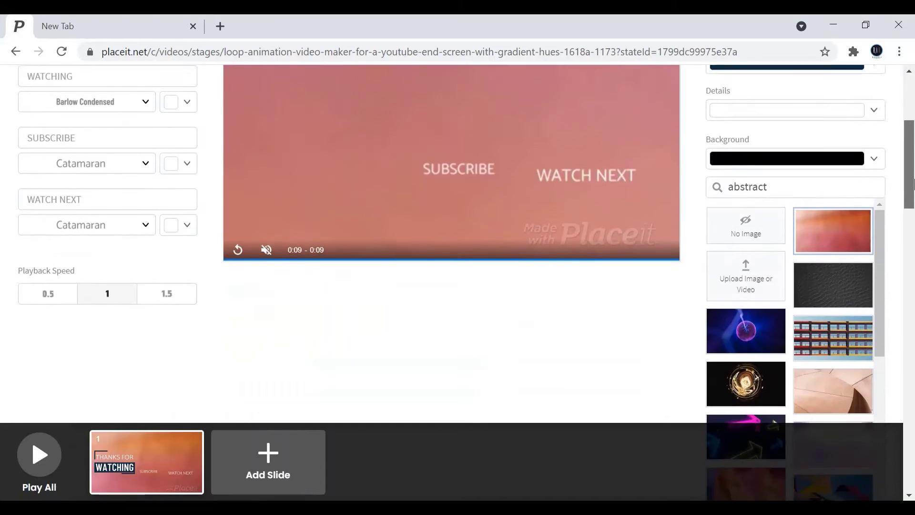
{"action": "mouse_move", "coordinate": [911, 183]}
{"action": "left_mouse_down"}
{"action": "mouse_move", "coordinate": [911, 151]}
{"action": "mouse_move", "coordinate": [911, 215]}
{"action": "mouse_move", "coordinate": [911, 176]}
{"action": "left_mouse_up"}
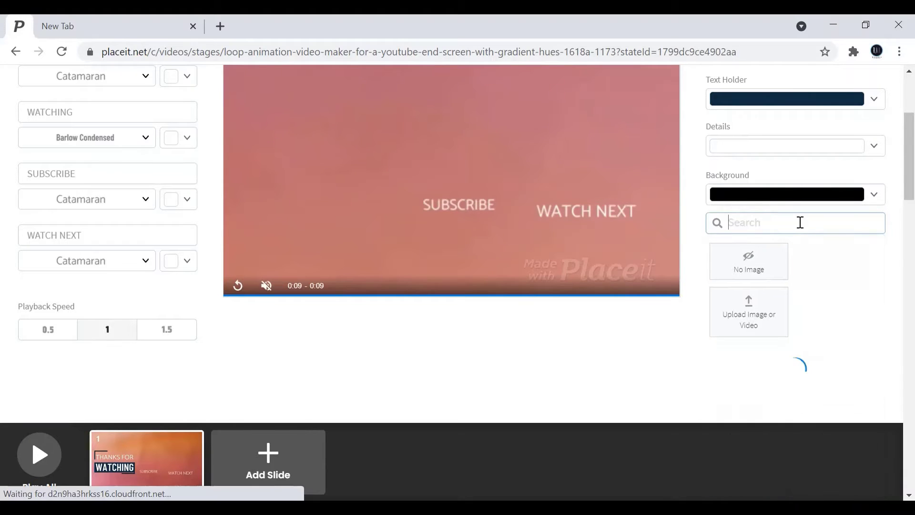
{"action": "type", "text": "blue"}
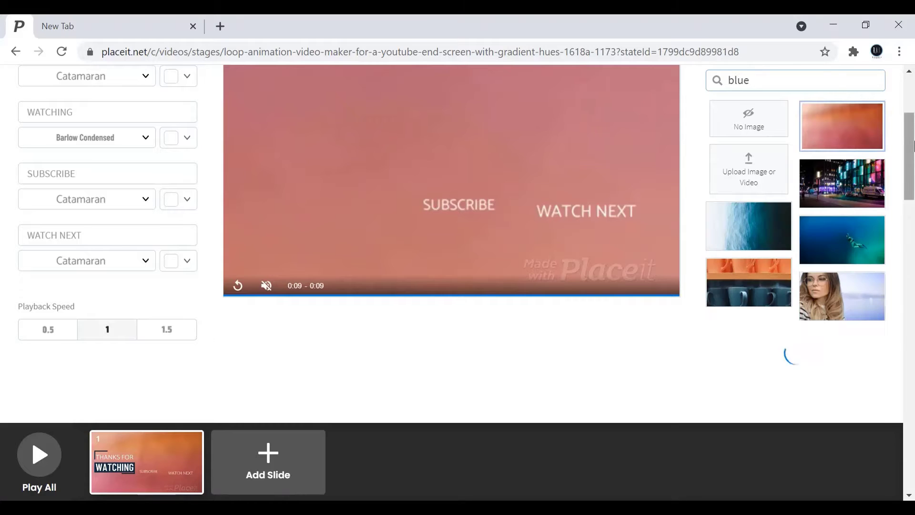
{"action": "left_click_drag", "start_coordinate": [913, 145], "coordinate": [912, 179]}
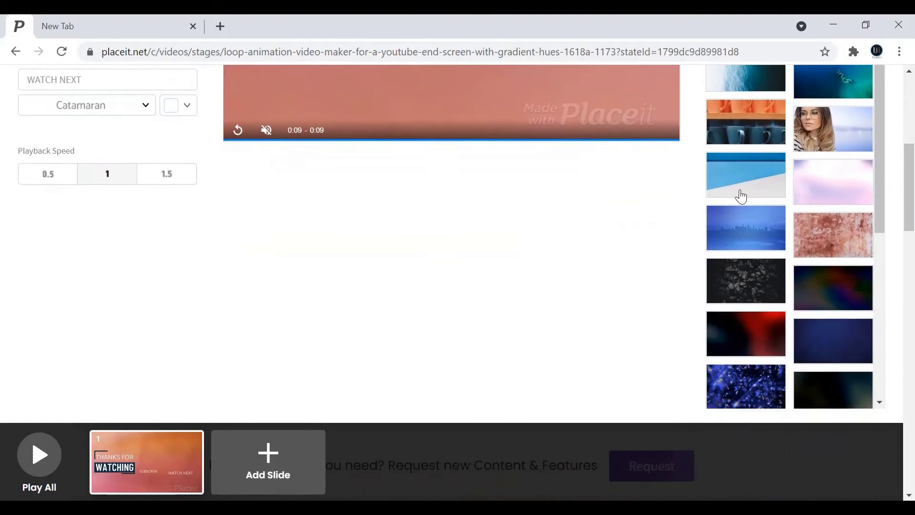
{"action": "left_click", "coordinate": [766, 236]}
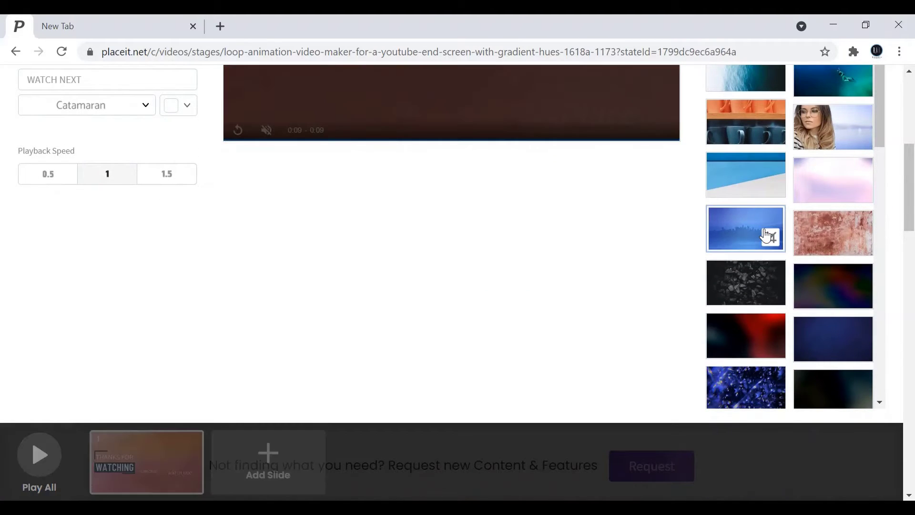
Replace the "WATCH NEXT" text with "JPG TO PNG".
{"action": "left_click_drag", "start_coordinate": [912, 208], "coordinate": [912, 145]}
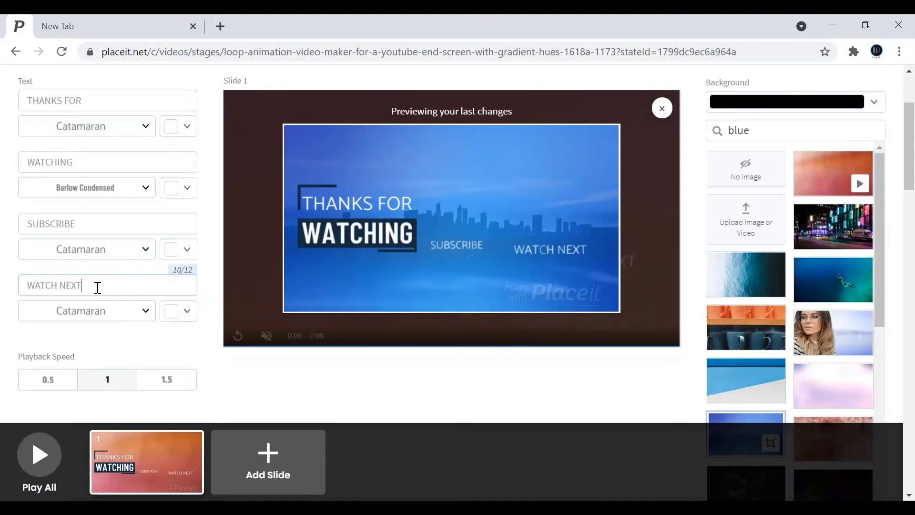
{"action": "key", "text": "BackSpace"}
{"action": "key", "text": "BackSpace"}
{"action": "key", "text": "BackSpace"}
{"action": "key", "text": "BackSpace"}
{"action": "key", "text": "BackSpace"}
{"action": "key", "text": "BackSpace"}
{"action": "key", "text": "BackSpace"}
{"action": "key", "text": "BackSpace"}
{"action": "key", "text": "BackSpace"}
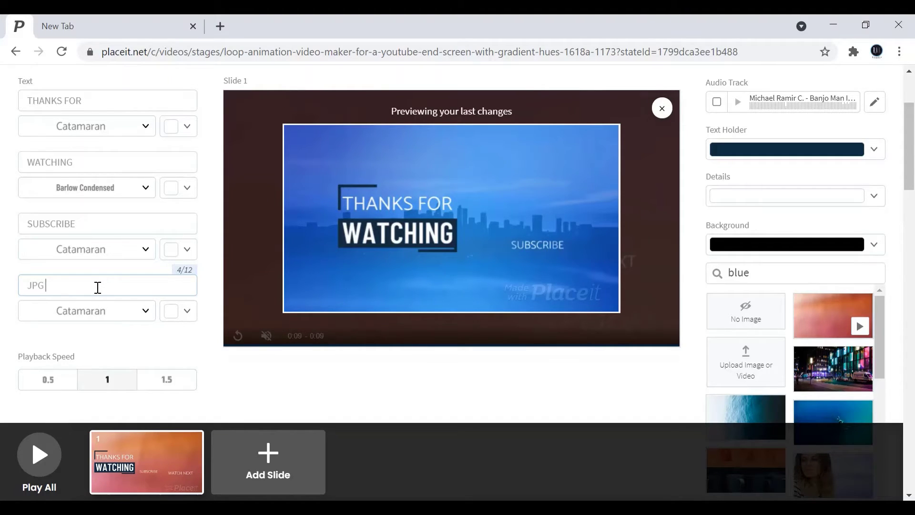
{"action": "type", "text": "T"}
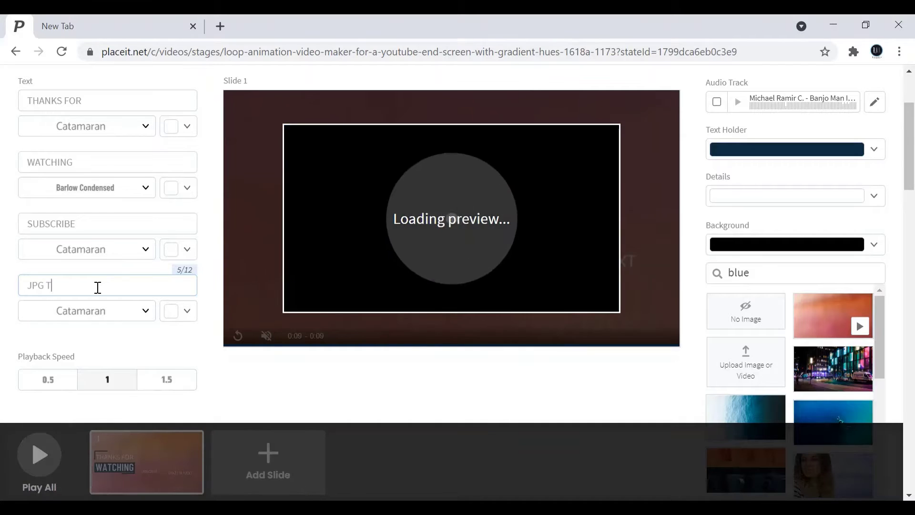
{"action": "type", "text": "O PNG"}
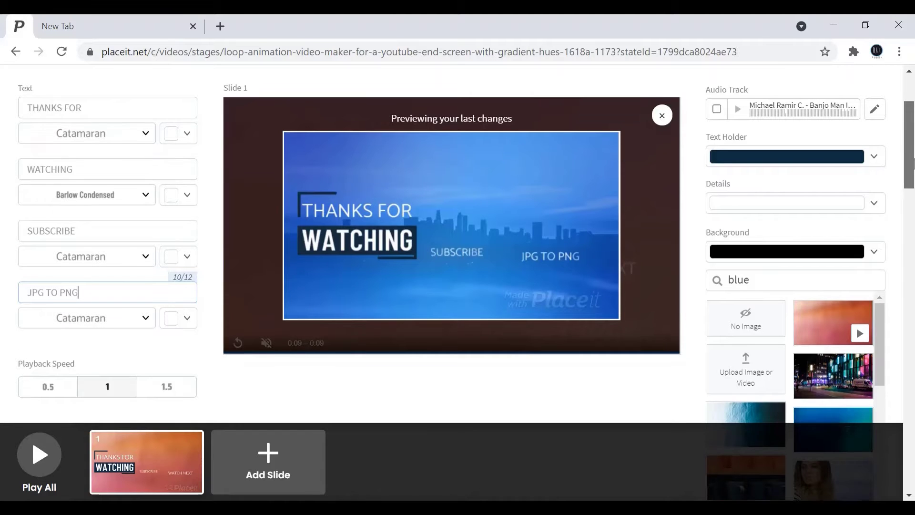
Try red, orange and light blue as the Text Holder colour, and settle on black.
{"action": "scroll", "coordinate": [657, 209], "scroll_direction": "up", "scroll_amount": 1}
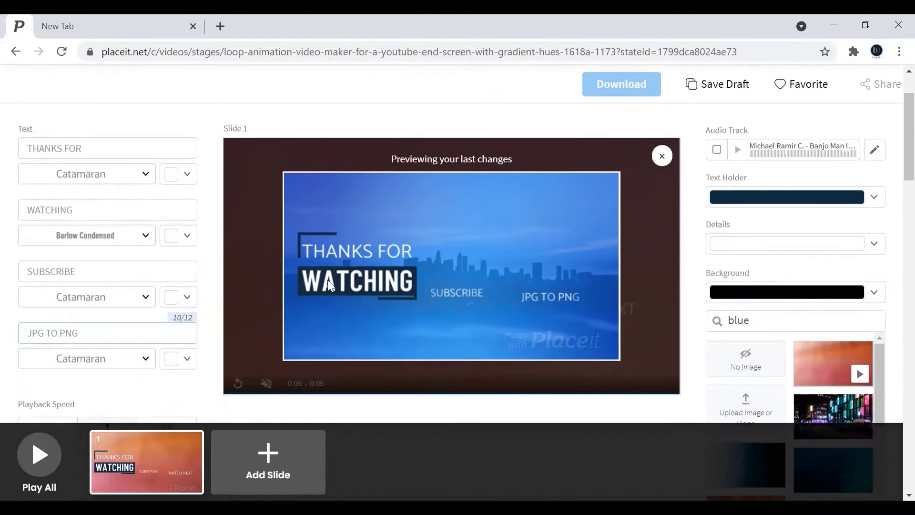
{"action": "left_click", "coordinate": [875, 199]}
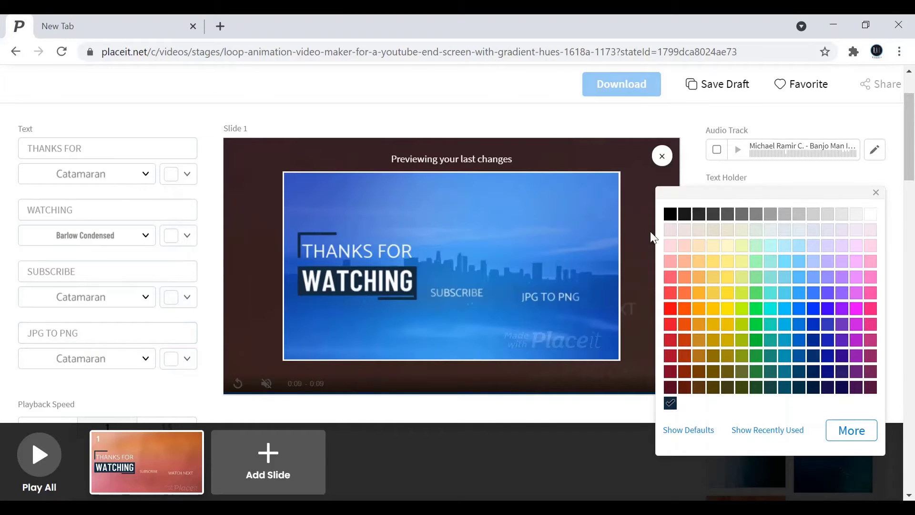
{"action": "right_click", "coordinate": [671, 315]}
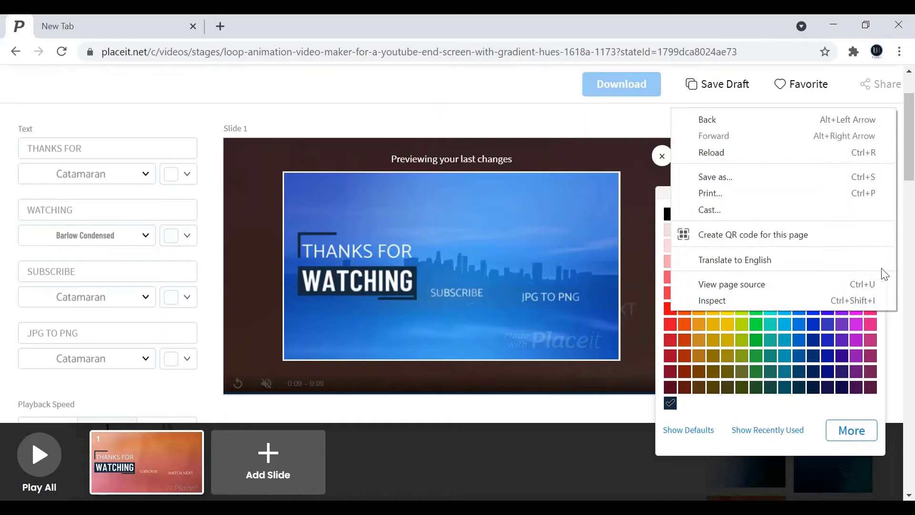
{"action": "left_click", "coordinate": [667, 324]}
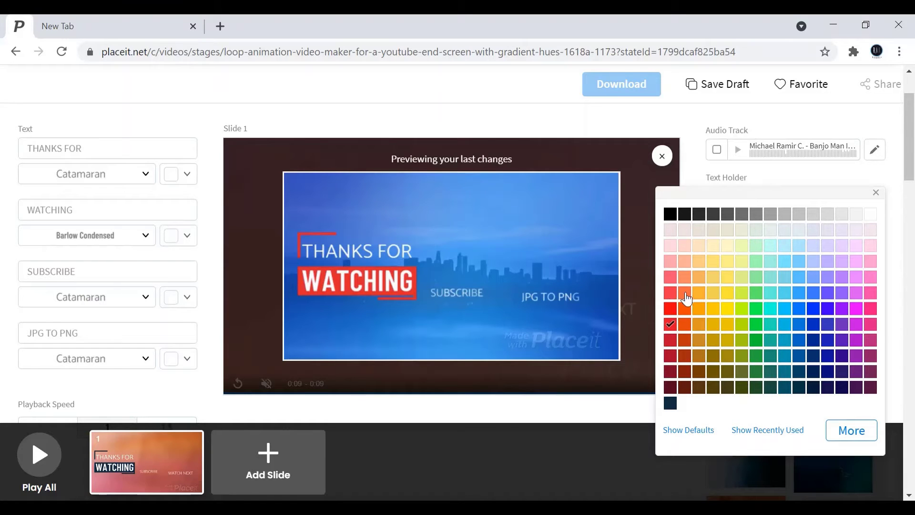
{"action": "left_click", "coordinate": [700, 310]}
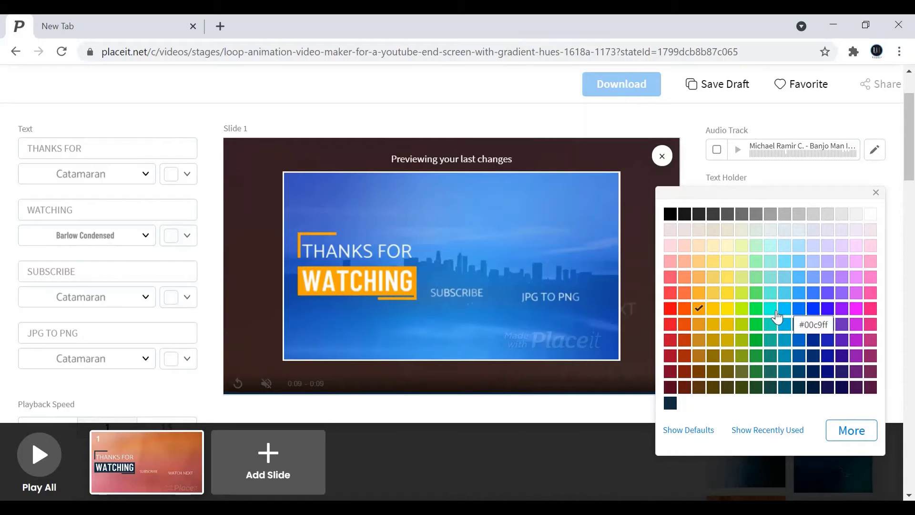
{"action": "left_click", "coordinate": [783, 281]}
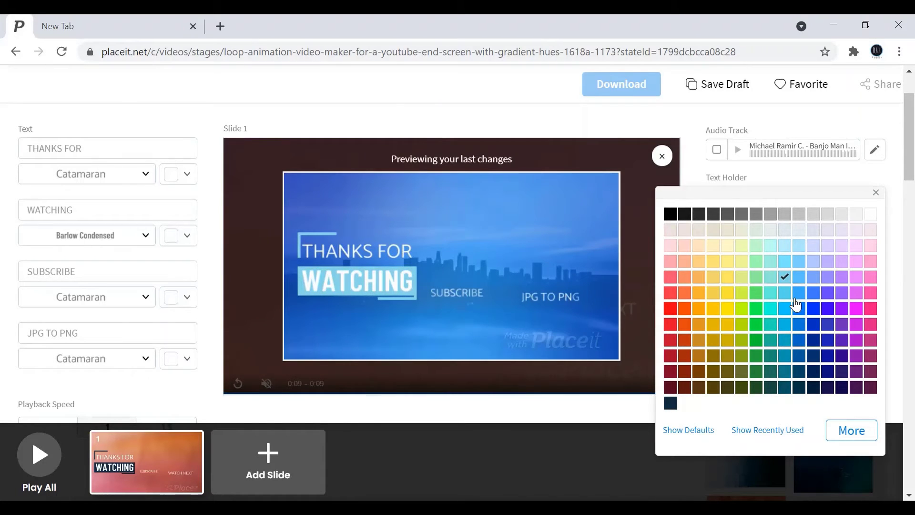
{"action": "left_click", "coordinate": [671, 218]}
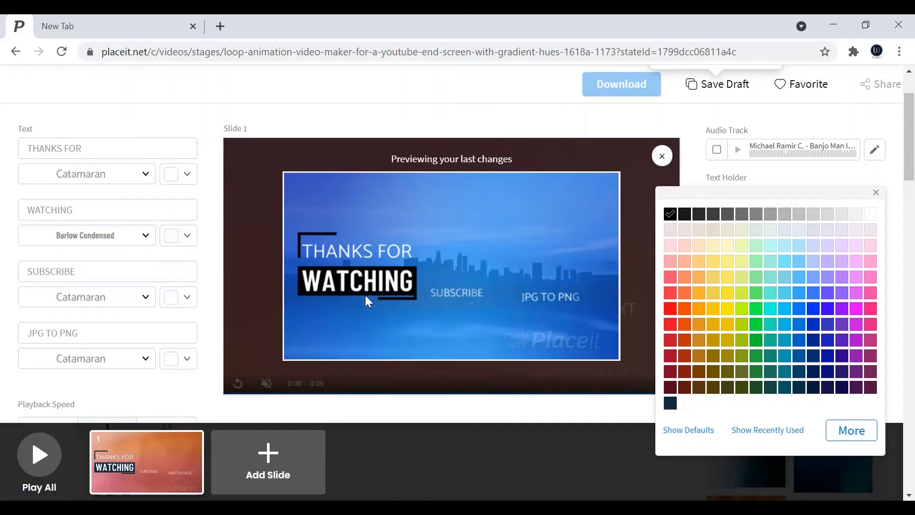
{"action": "left_click", "coordinate": [191, 176]}
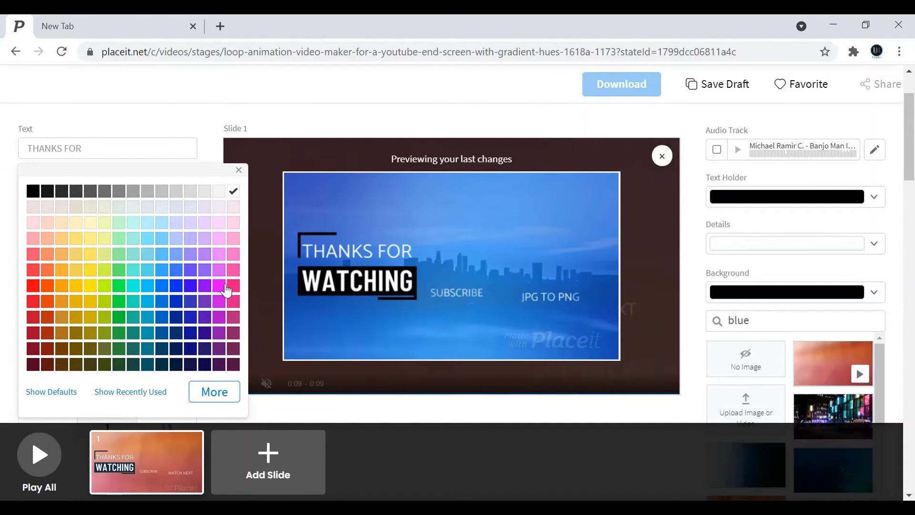
{"action": "left_click", "coordinate": [239, 171]}
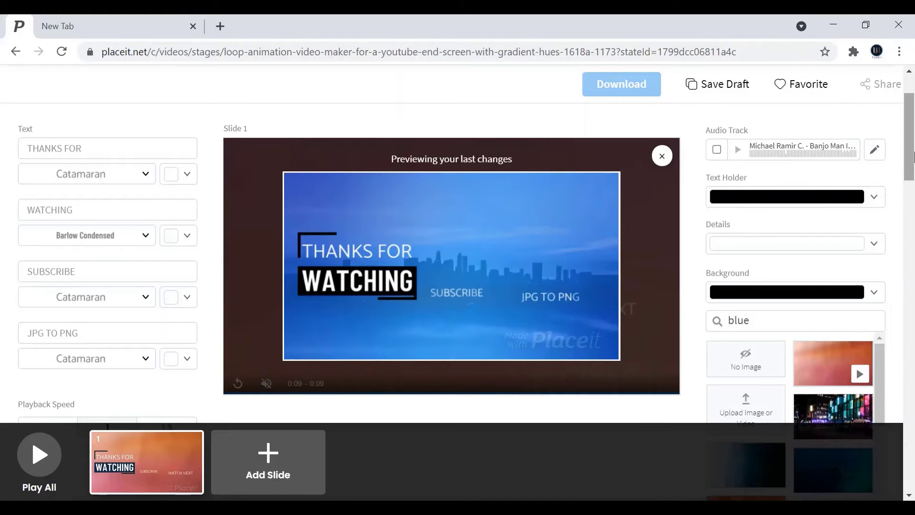
{"action": "scroll", "coordinate": [913, 164], "scroll_direction": "down", "scroll_amount": 1}
{"action": "scroll", "coordinate": [913, 165], "scroll_direction": "up", "scroll_amount": 1}
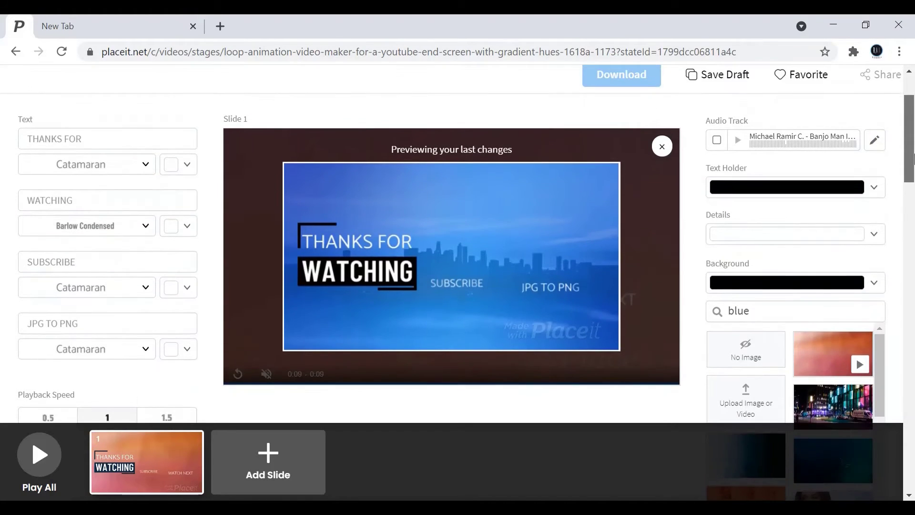
{"action": "scroll", "coordinate": [913, 164], "scroll_direction": "down", "scroll_amount": 1}
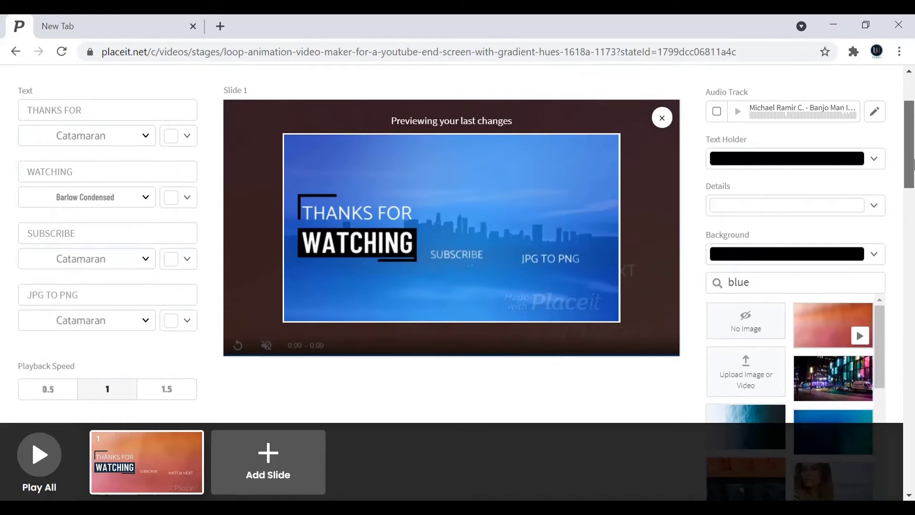
{"action": "scroll", "coordinate": [913, 165], "scroll_direction": "up", "scroll_amount": 1}
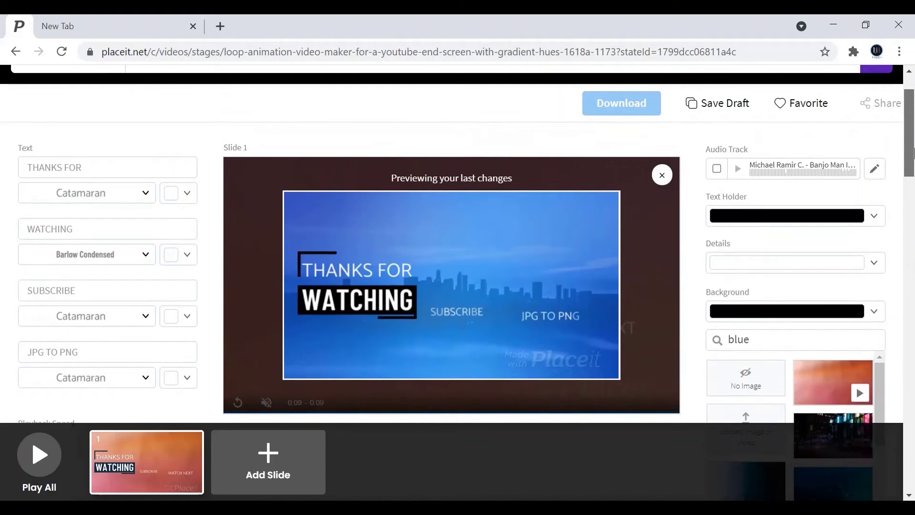
Close the preview of the last changes, update the slide with the edits and replay it.
{"action": "left_click", "coordinate": [663, 176]}
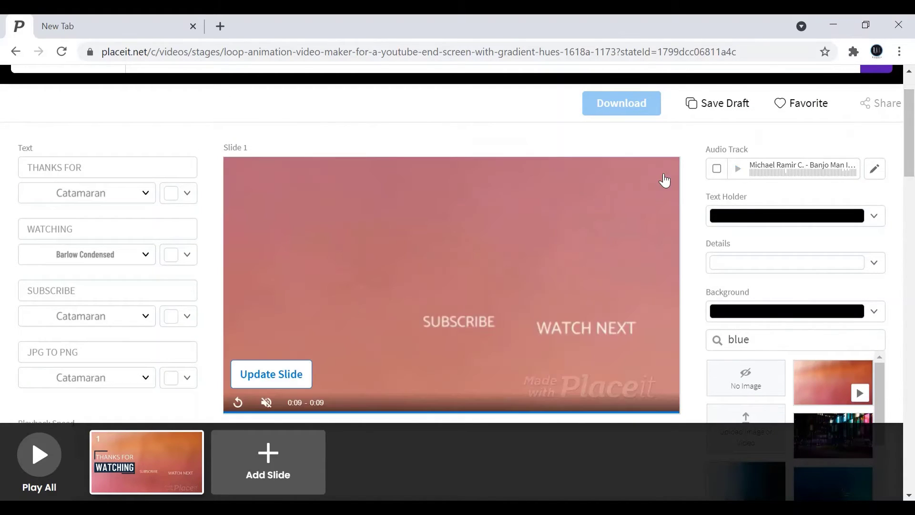
{"action": "left_click", "coordinate": [271, 375]}
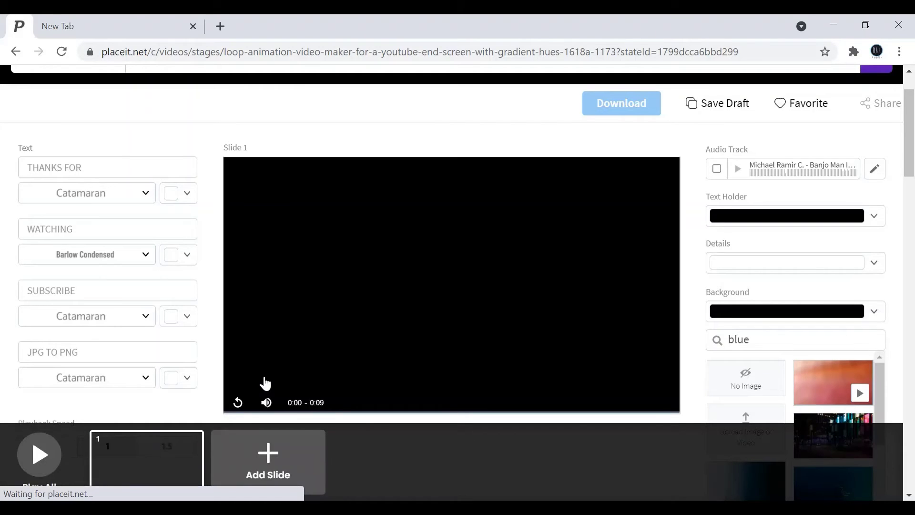
{"action": "left_click", "coordinate": [238, 403]}
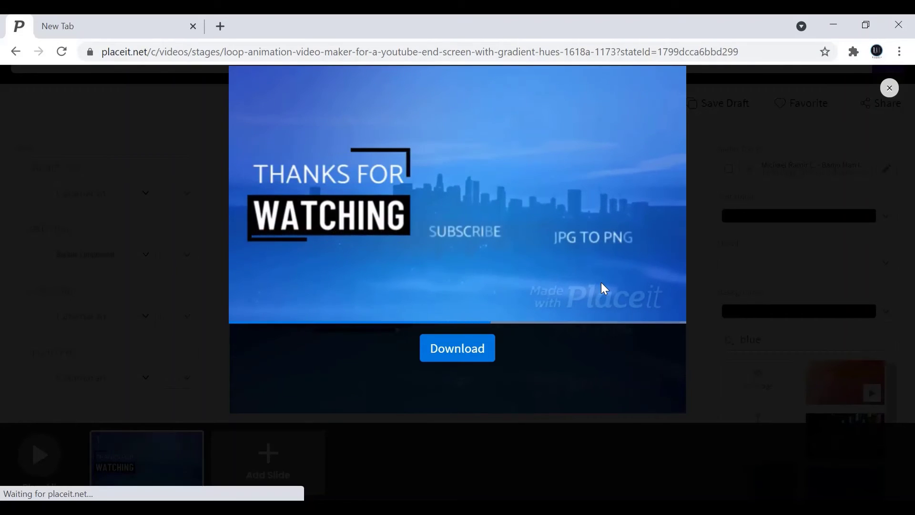
Request the download of the finished end screen video and view the purchase options.
{"action": "left_click", "coordinate": [466, 361]}
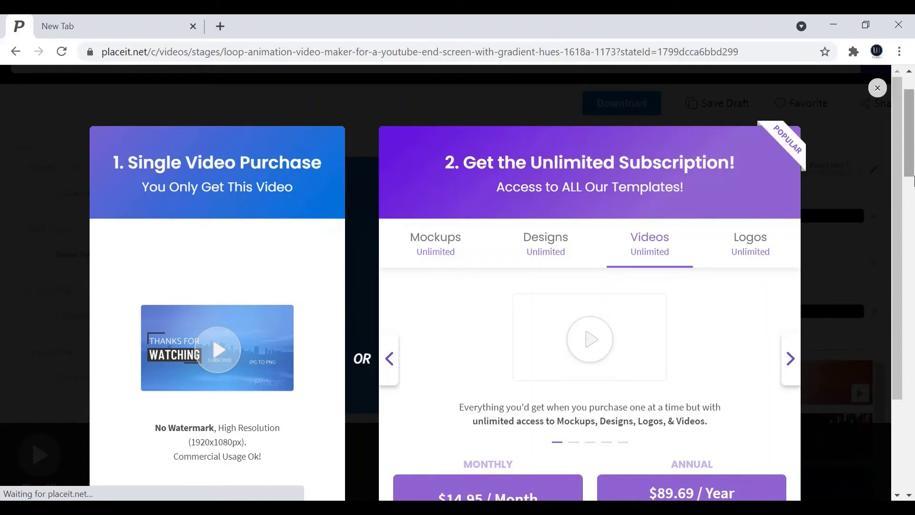
{"action": "scroll", "coordinate": [910, 125], "scroll_direction": "down", "scroll_amount": 1}
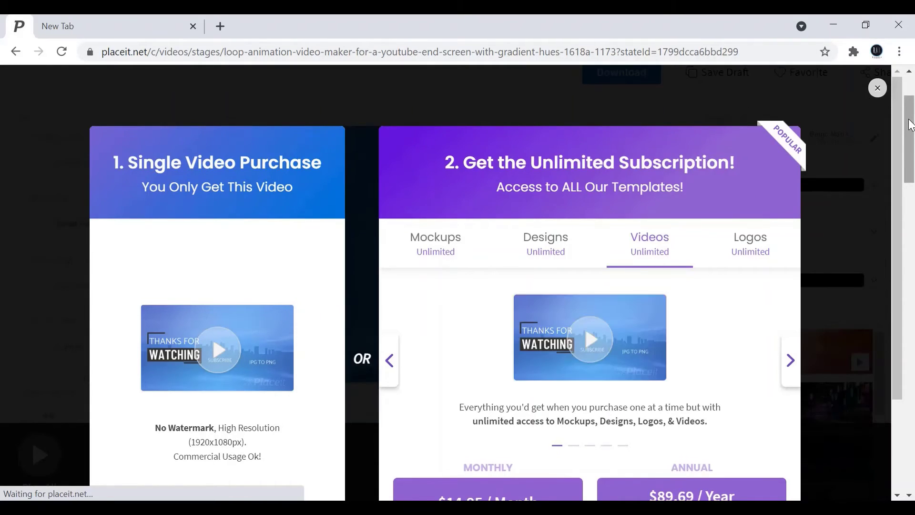
{"action": "scroll", "coordinate": [910, 178], "scroll_direction": "down", "scroll_amount": 1}
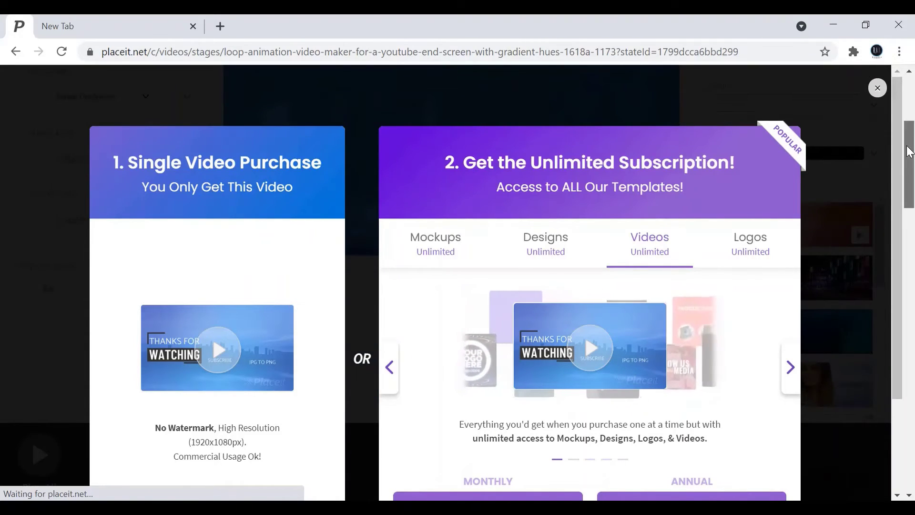
Download the free watermarked low-resolution version of the end screen video instead of a paid option.
{"action": "scroll", "coordinate": [910, 185], "scroll_direction": "down", "scroll_amount": 3}
{"action": "left_click_drag", "start_coordinate": [910, 185], "coordinate": [913, 214]}
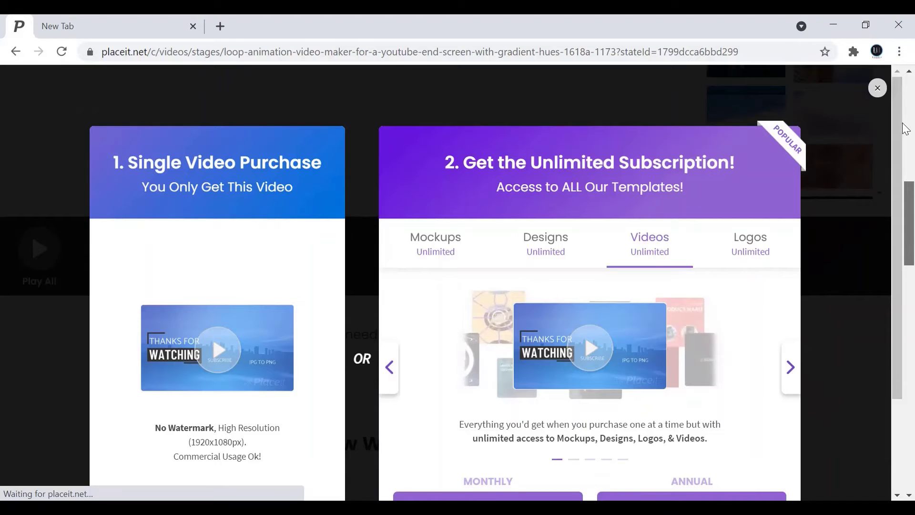
{"action": "scroll", "coordinate": [900, 136], "scroll_direction": "down", "scroll_amount": 1}
{"action": "left_click_drag", "start_coordinate": [900, 137], "coordinate": [902, 295]}
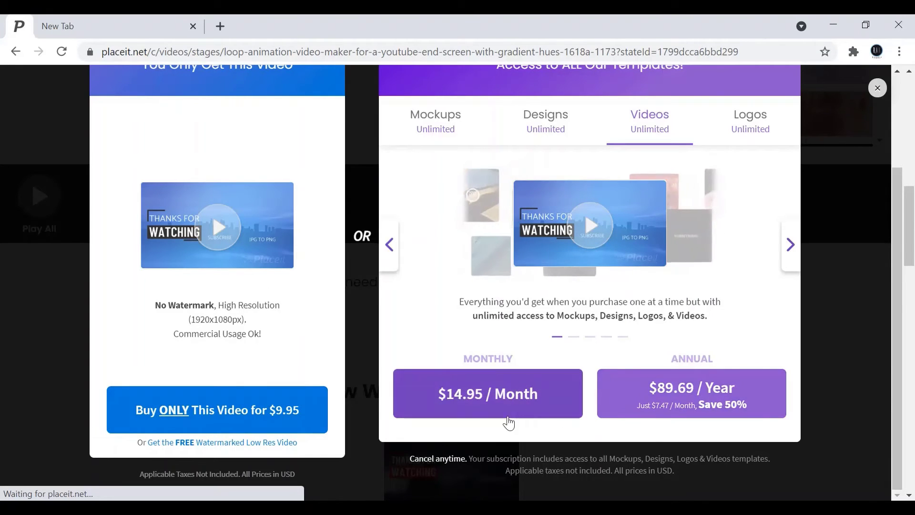
{"action": "left_click", "coordinate": [241, 451]}
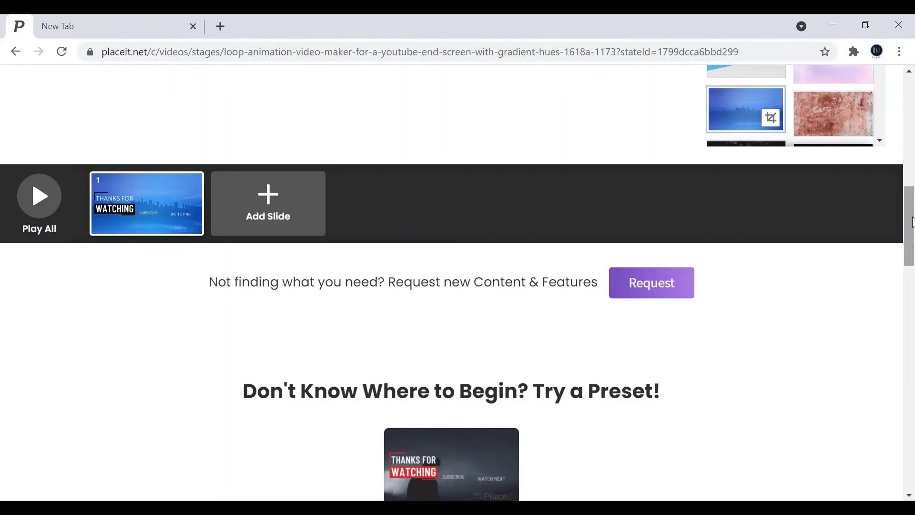
{"action": "left_click_drag", "start_coordinate": [910, 238], "coordinate": [911, 120]}
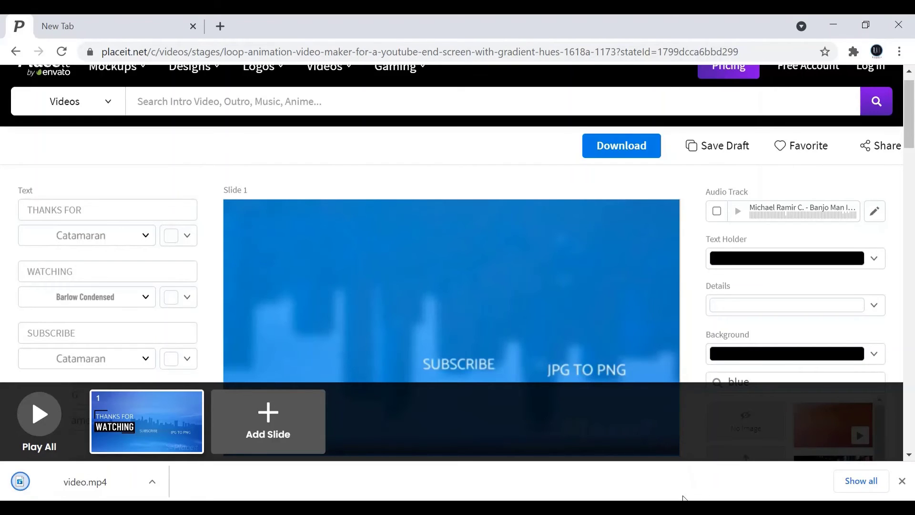
Switch to YouTube Studio and open the end screen editor of the "how to create end card" video.
{"action": "key", "text": "ctrl+Tab"}
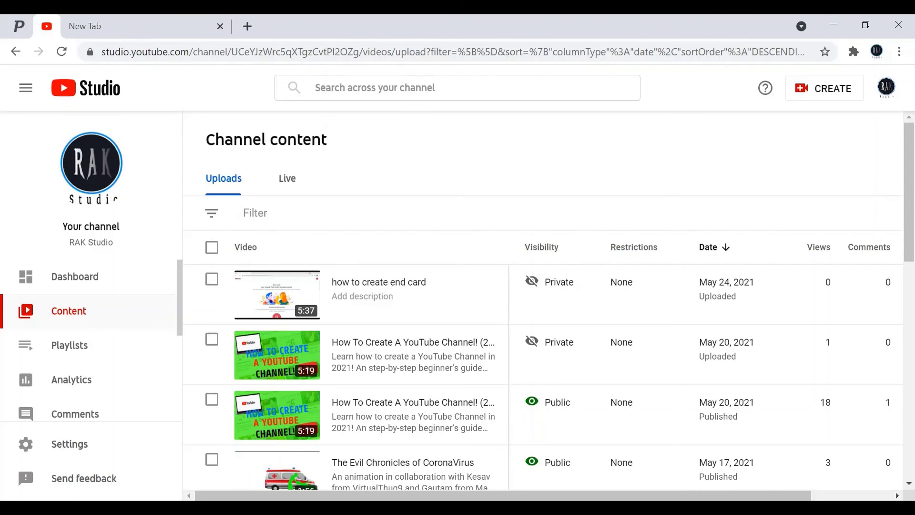
{"action": "mouse_move", "coordinate": [330, 303]}
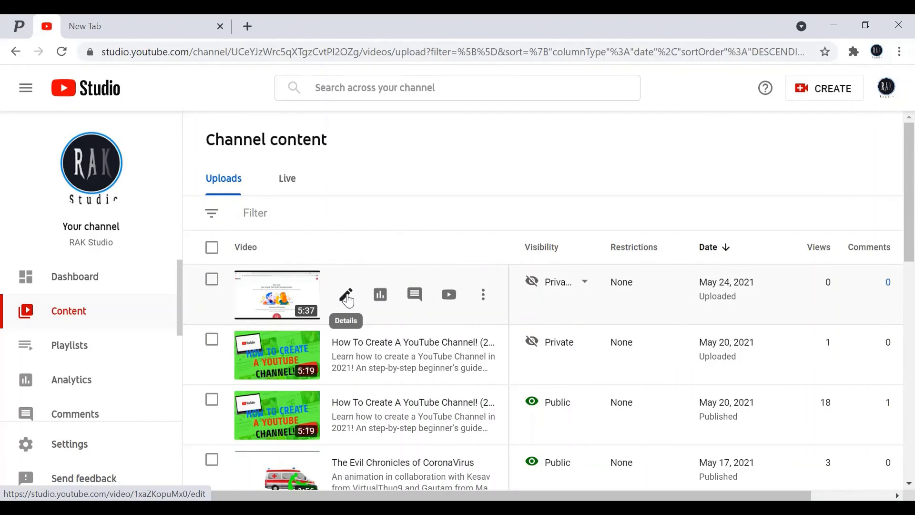
{"action": "left_click", "coordinate": [349, 300]}
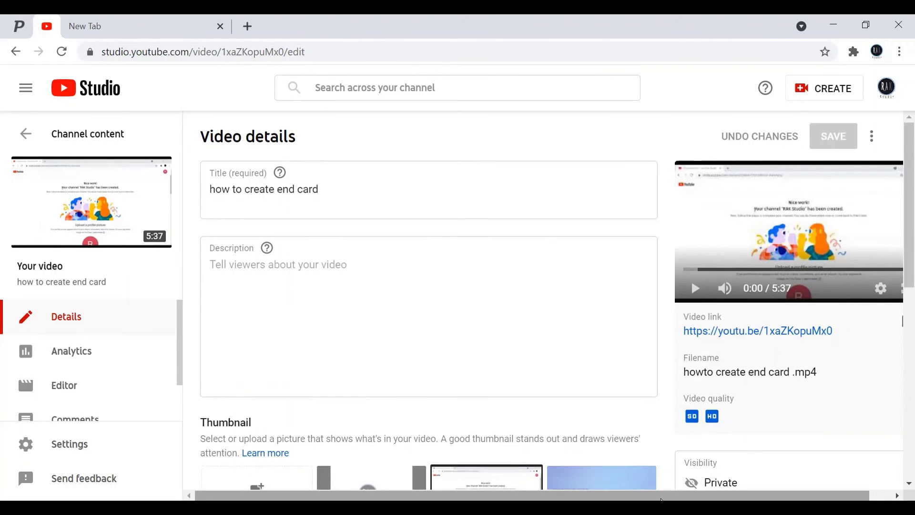
{"action": "left_click_drag", "start_coordinate": [663, 499], "coordinate": [684, 500]}
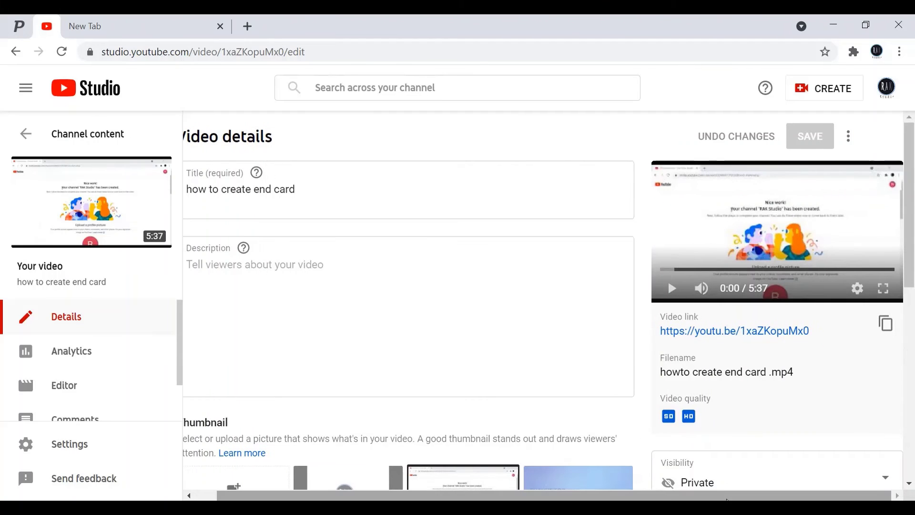
{"action": "left_click_drag", "start_coordinate": [912, 269], "coordinate": [912, 405]}
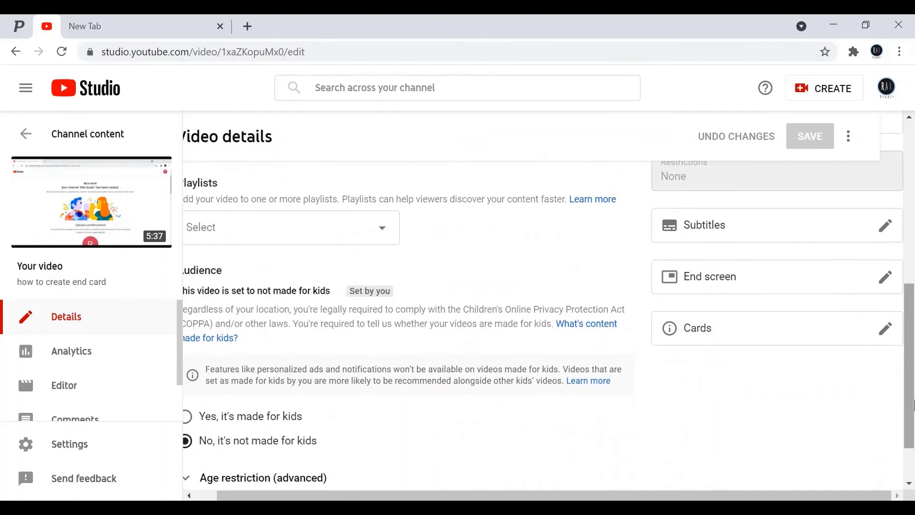
{"action": "left_click", "coordinate": [887, 284]}
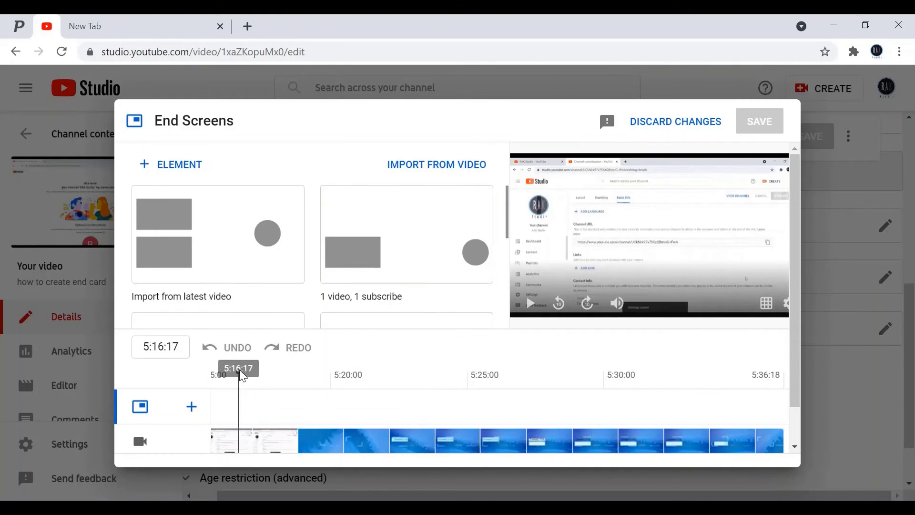
Move the playhead to 5:18:23, where the end screen clip starts, and apply the "1 video, 1 subscribe" template.
{"action": "mouse_move", "coordinate": [239, 370]}
{"action": "left_mouse_down"}
{"action": "mouse_move", "coordinate": [299, 373]}
{"action": "mouse_move", "coordinate": [250, 375]}
{"action": "left_mouse_up"}
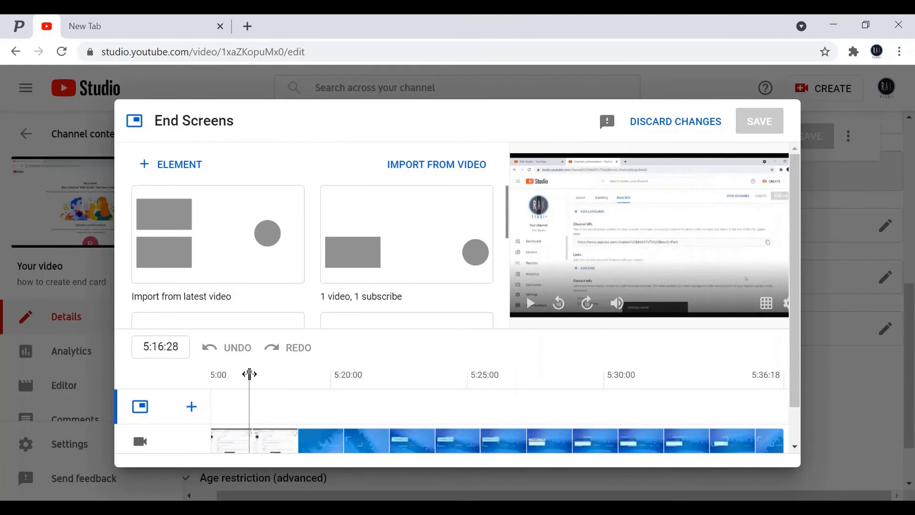
{"action": "left_click_drag", "start_coordinate": [249, 374], "coordinate": [299, 376]}
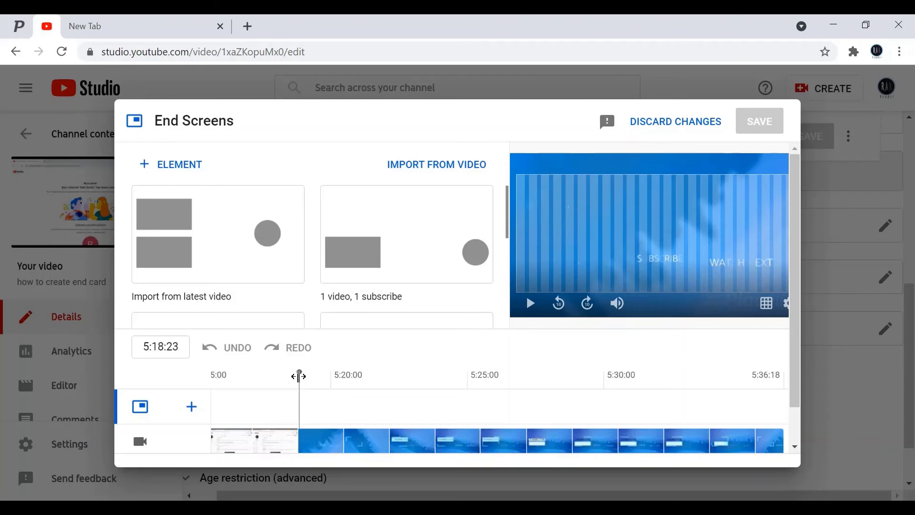
{"action": "left_click", "coordinate": [430, 257]}
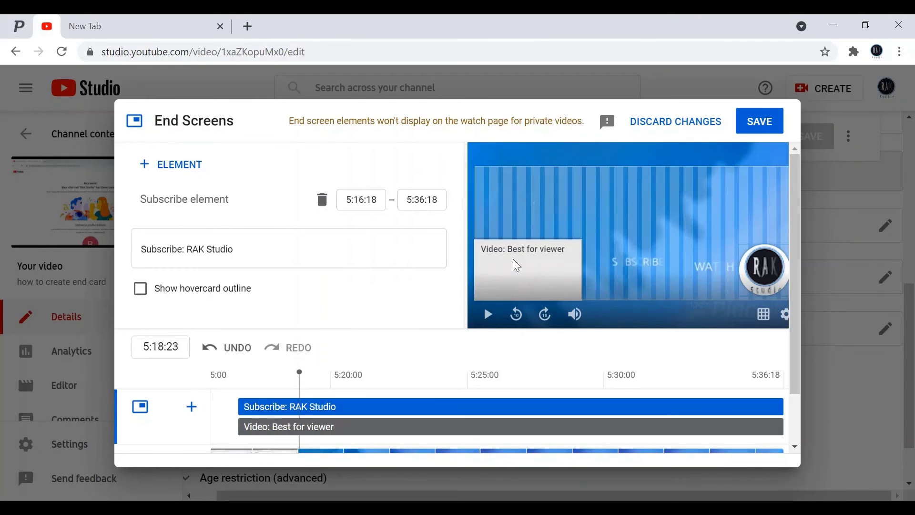
Place the subscribe element above the SUBSCRIBE text and the video element above WATCH NEXT, enlarging the video element slightly.
{"action": "left_click_drag", "start_coordinate": [763, 267], "coordinate": [640, 227]}
{"action": "left_click_drag", "start_coordinate": [524, 270], "coordinate": [570, 284]}
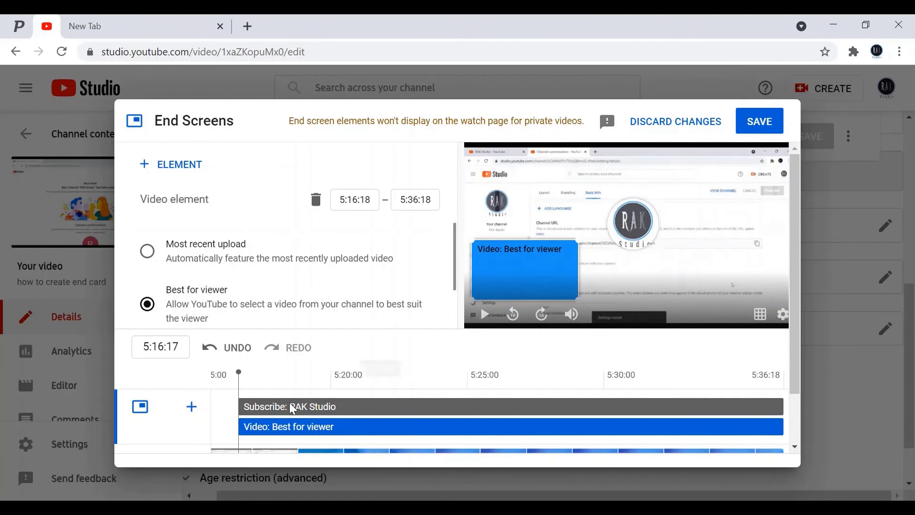
{"action": "left_click_drag", "start_coordinate": [237, 370], "coordinate": [297, 375]}
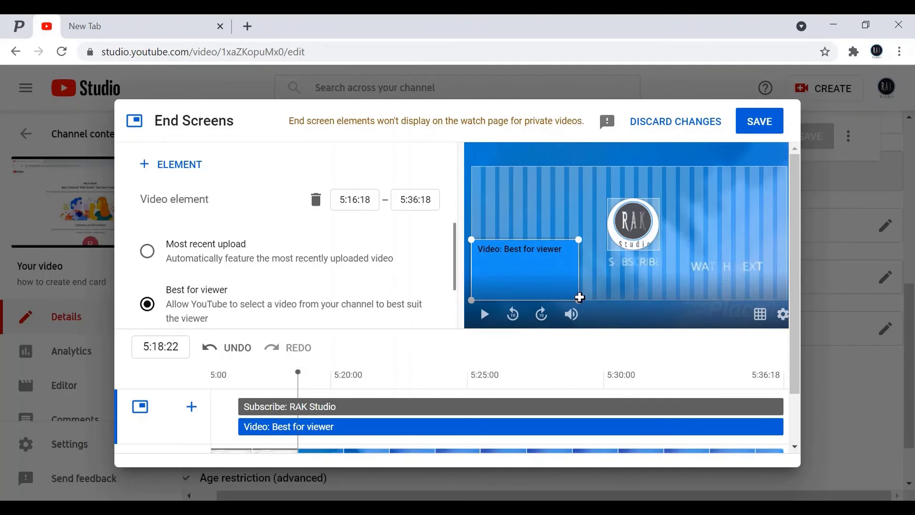
{"action": "left_click_drag", "start_coordinate": [559, 281], "coordinate": [764, 239]}
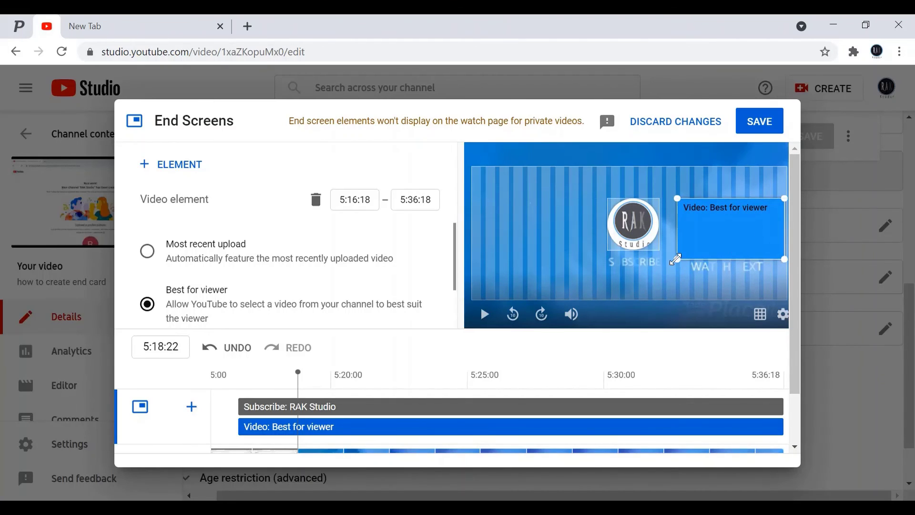
{"action": "mouse_move", "coordinate": [681, 258]}
{"action": "left_mouse_down"}
{"action": "mouse_move", "coordinate": [692, 250]}
{"action": "mouse_move", "coordinate": [579, 297]}
{"action": "mouse_move", "coordinate": [684, 241]}
{"action": "mouse_move", "coordinate": [672, 246]}
{"action": "left_mouse_up"}
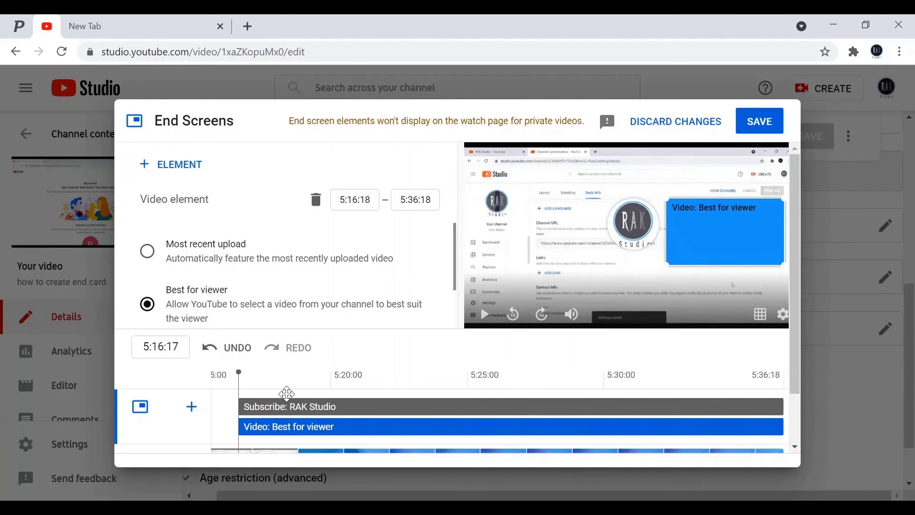
Return the playhead to 5:18:21 and set the video element to the specific video "how to create a jpg to png".
{"action": "left_click_drag", "start_coordinate": [794, 320], "coordinate": [811, 387]}
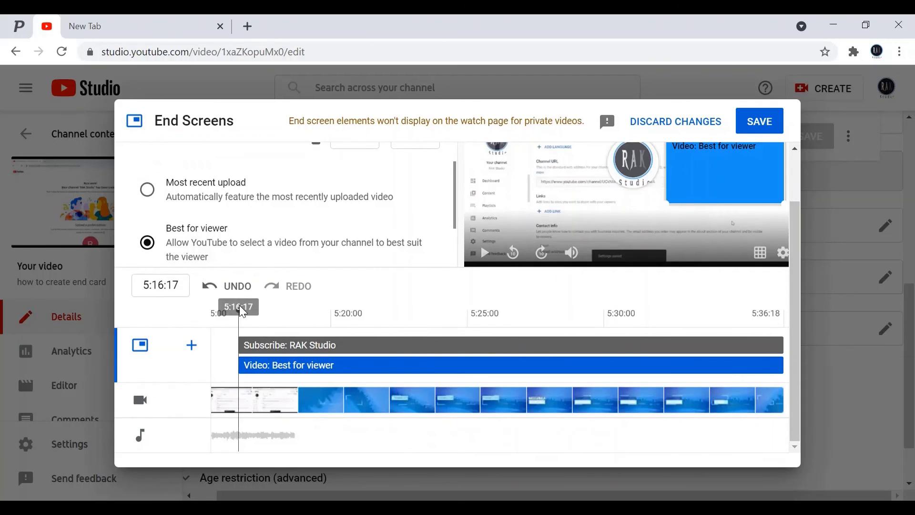
{"action": "left_click_drag", "start_coordinate": [243, 312], "coordinate": [297, 312]}
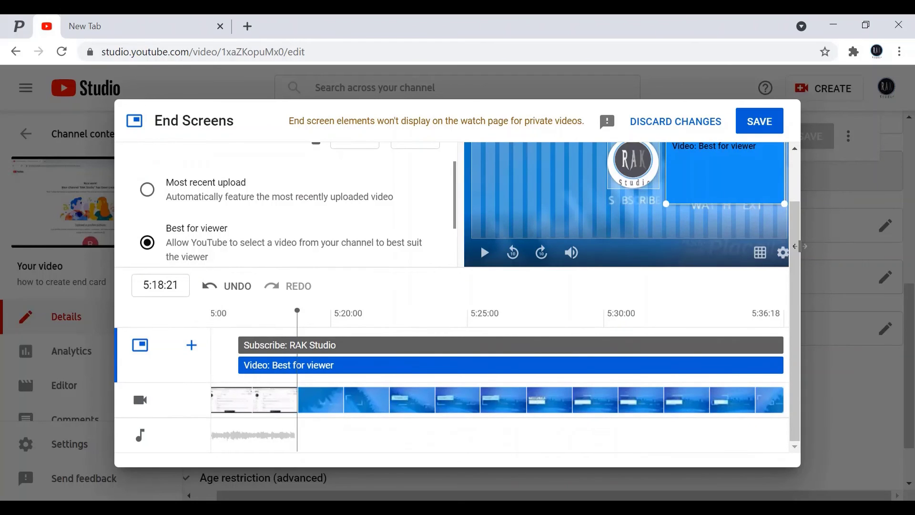
{"action": "scroll", "coordinate": [791, 282], "scroll_direction": "up", "scroll_amount": 1}
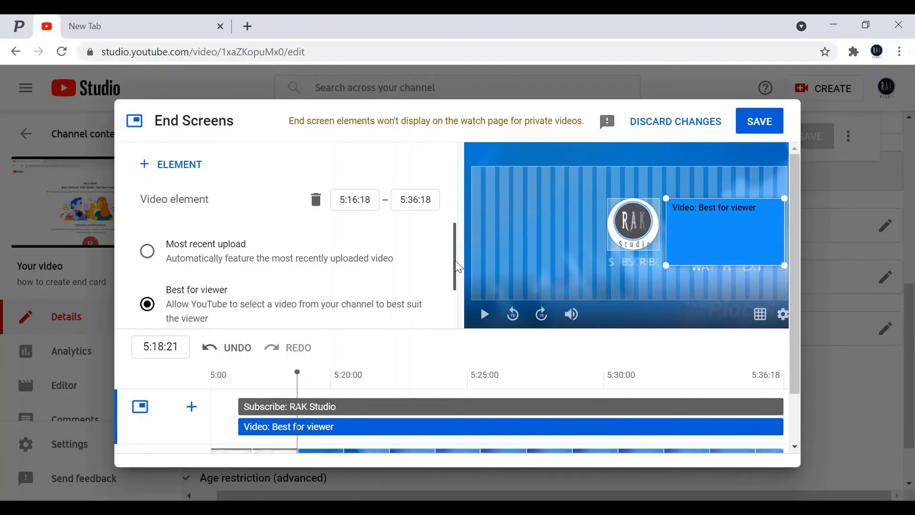
{"action": "left_click_drag", "start_coordinate": [458, 268], "coordinate": [459, 309]}
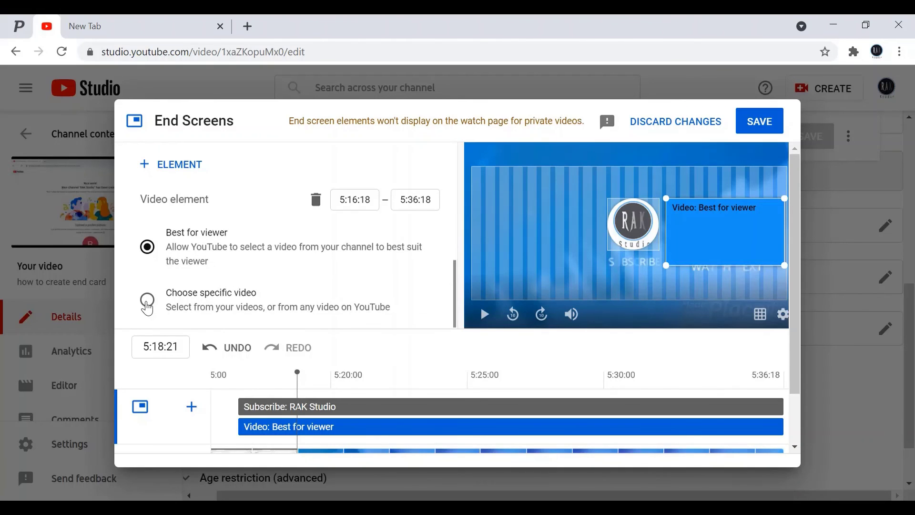
{"action": "left_click", "coordinate": [148, 301]}
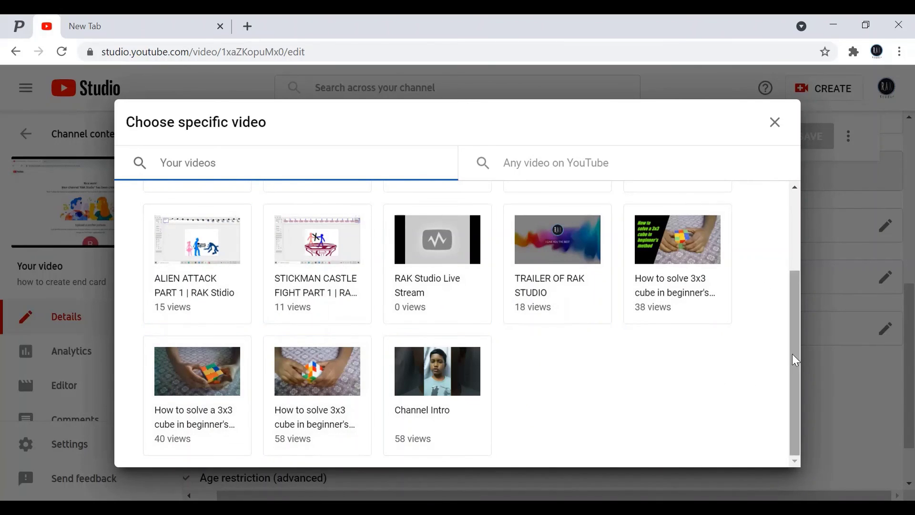
{"action": "left_click_drag", "start_coordinate": [795, 350], "coordinate": [798, 312]}
{"action": "left_click", "coordinate": [657, 221]}
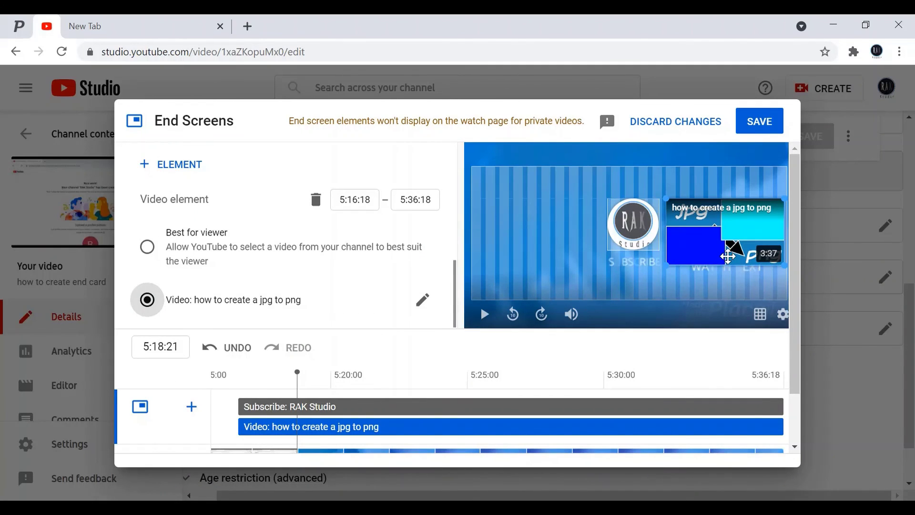
Nudge the video element slightly upward, clear of the WATCH NEXT text, and save the end screen.
{"action": "left_click_drag", "start_coordinate": [728, 258], "coordinate": [728, 251]}
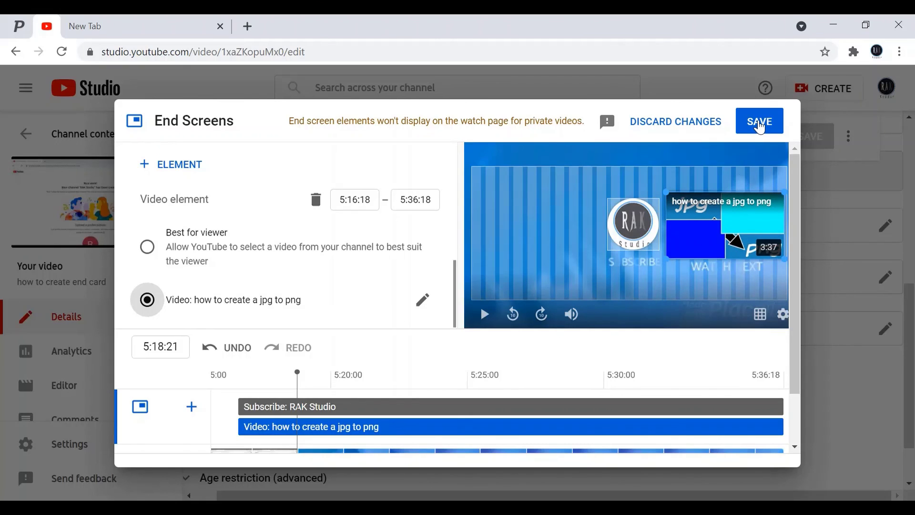
{"action": "left_click", "coordinate": [761, 127]}
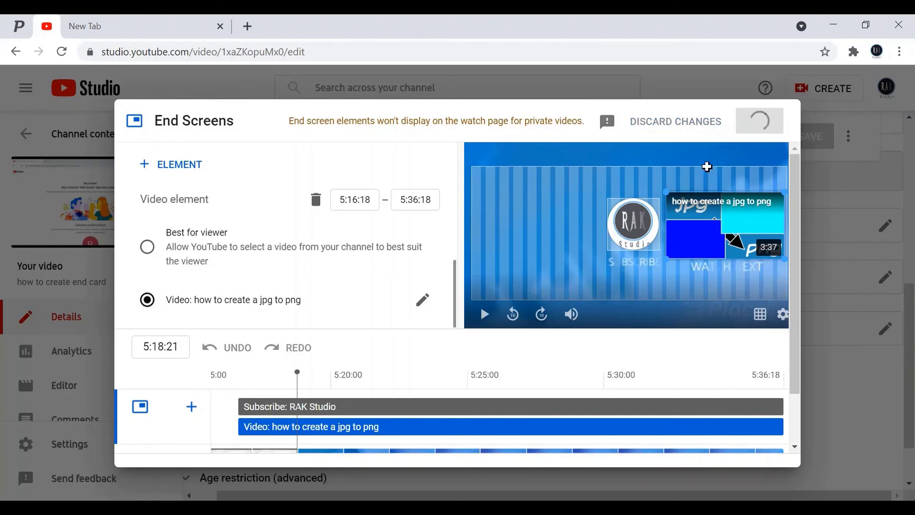